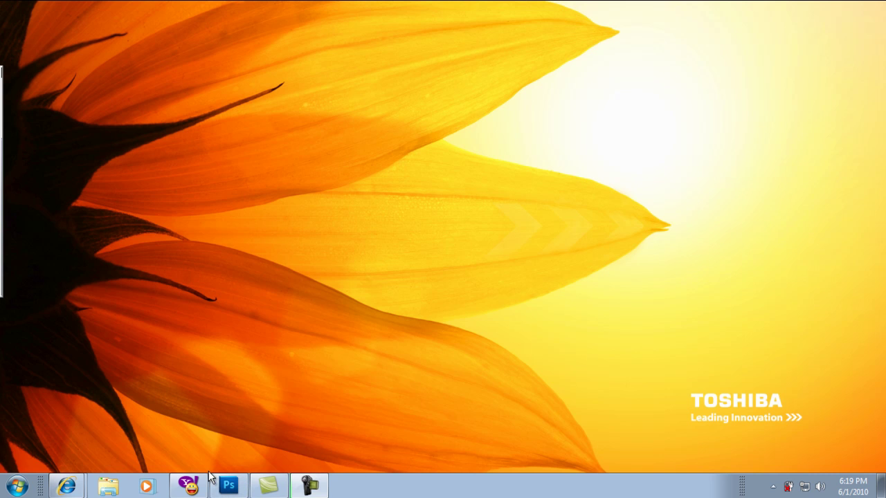
- Switch to Photoshop and browse for an image to open in the pimple folder on Removable Disk (E:)
{"action": "left_click", "coordinate": [228, 486]}
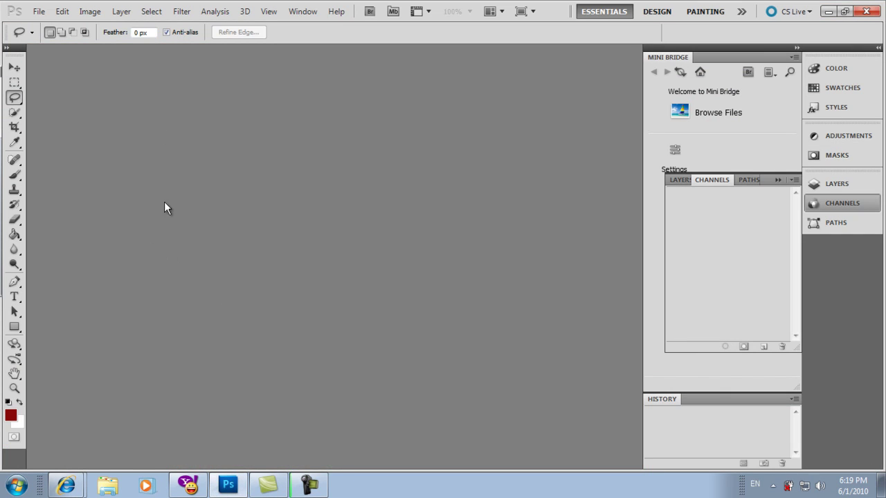
{"action": "left_click", "coordinate": [38, 11]}
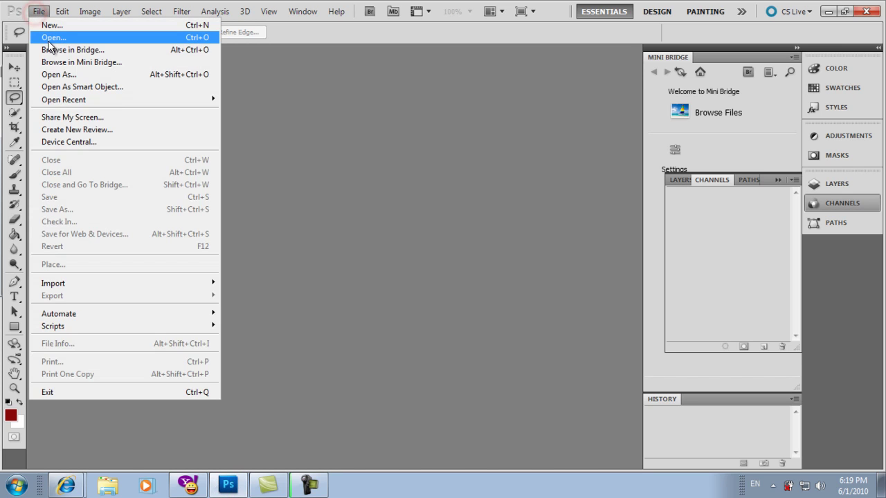
{"action": "left_click", "coordinate": [51, 39]}
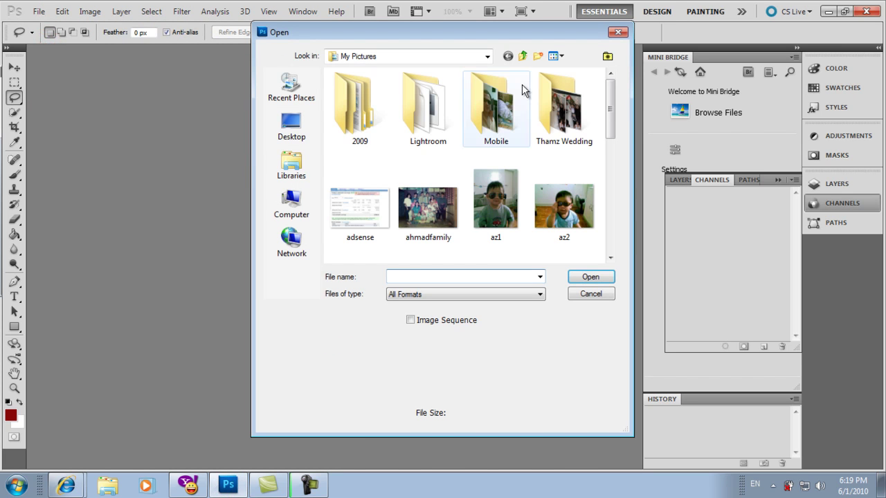
{"action": "left_click", "coordinate": [291, 208]}
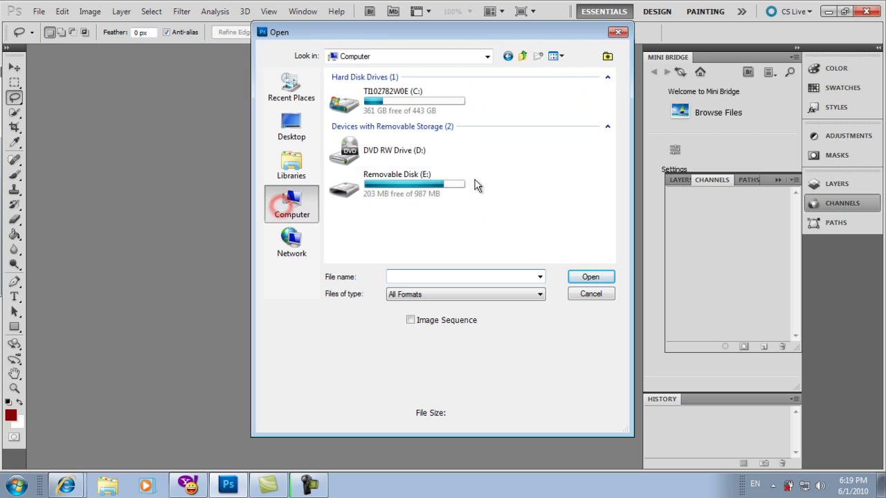
{"action": "double_click", "coordinate": [407, 190]}
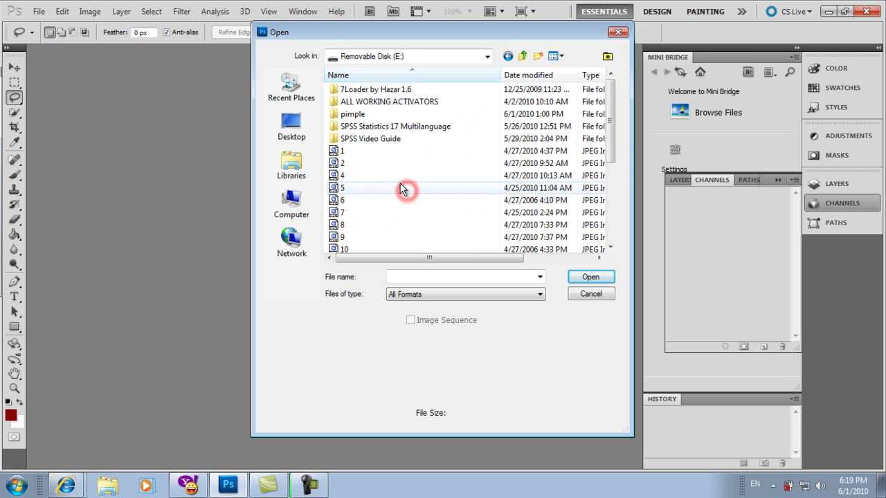
{"action": "double_click", "coordinate": [353, 114]}
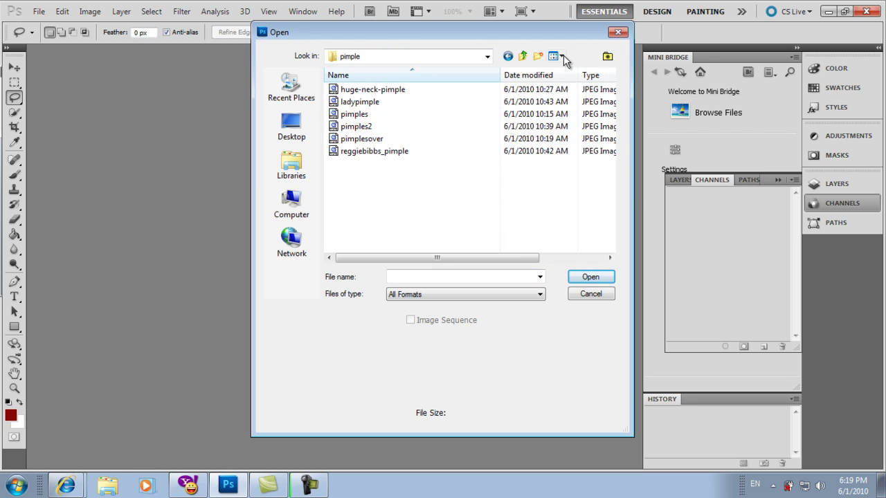
- Open the pimples2 image, the close-up of a forehead and eyes, from the pimple folder
{"action": "left_click", "coordinate": [562, 57]}
{"action": "left_click", "coordinate": [350, 114]}
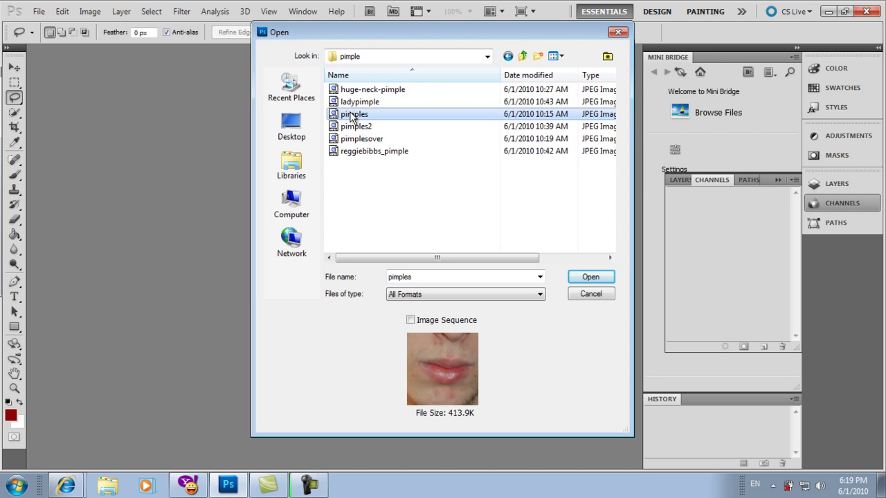
{"action": "left_click", "coordinate": [353, 128]}
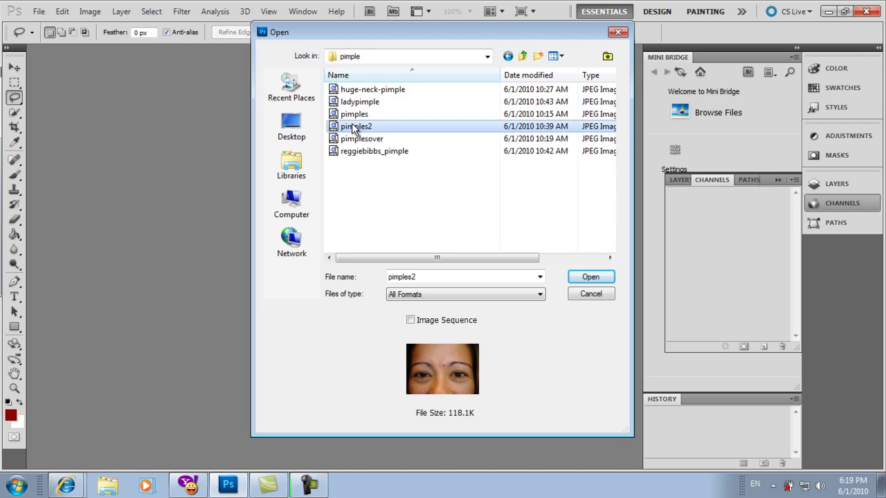
{"action": "left_click", "coordinate": [583, 279]}
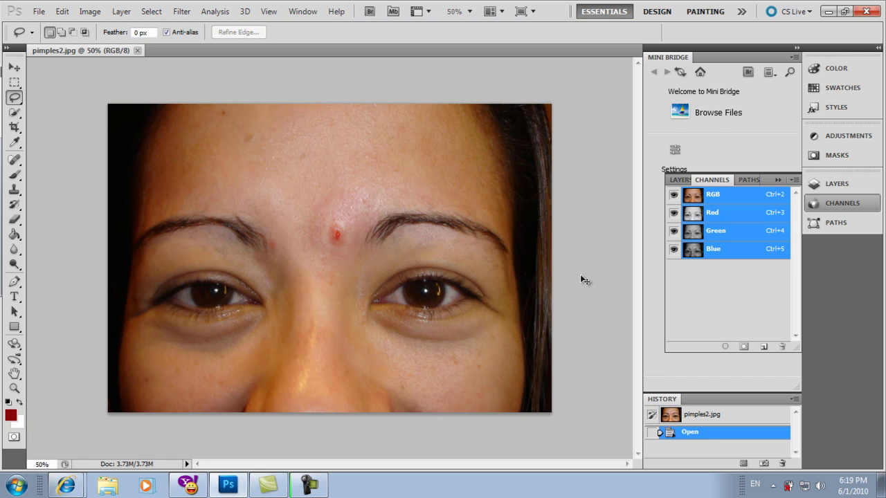
- Activate the Spot Healing Brush and enlarge its size to 50 px to cover the pimple between the eyebrows
{"action": "key", "text": "ctrl+plus"}
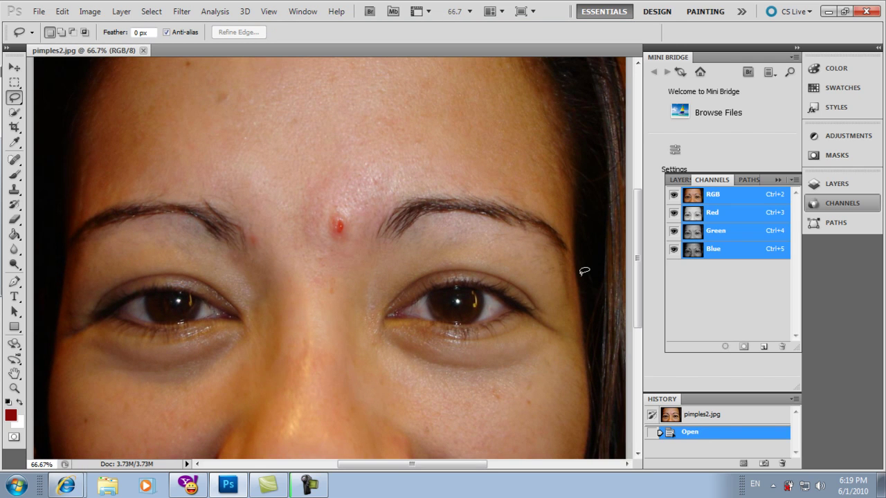
{"action": "key", "text": "ctrl+plus"}
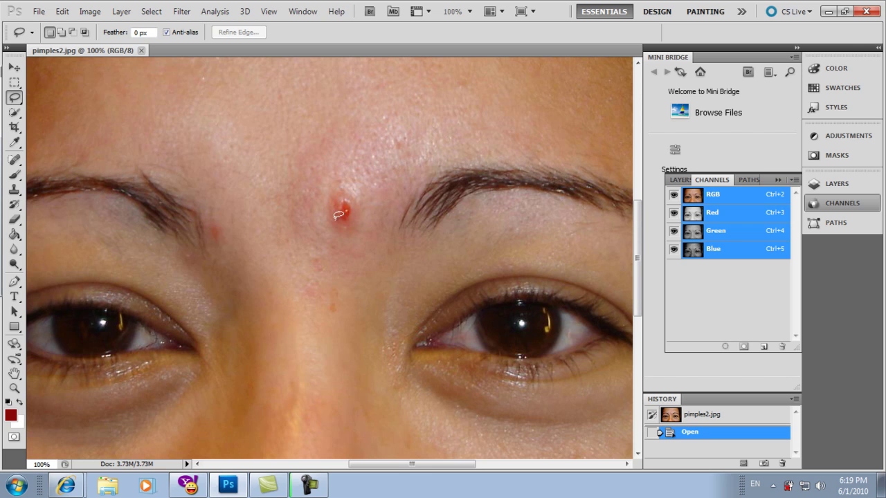
{"action": "left_click", "coordinate": [18, 164]}
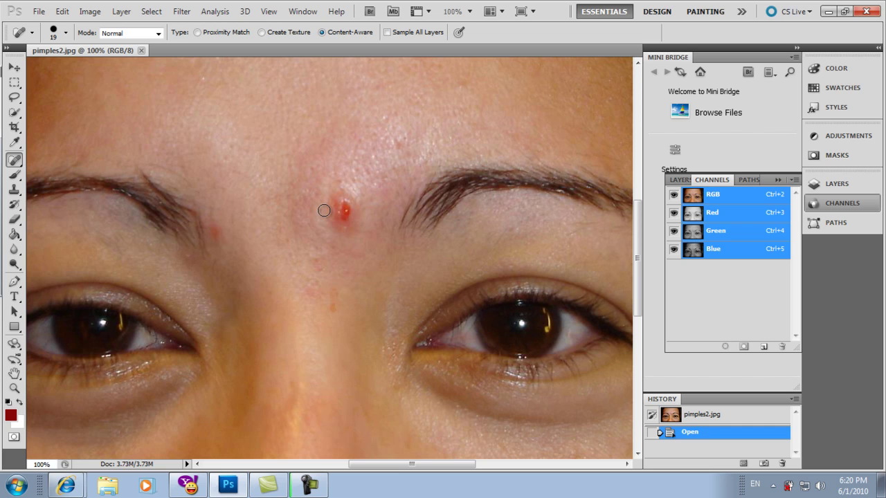
{"action": "key", "text": "bracketright"}
{"action": "key", "text": "bracketright"}
{"action": "key", "text": "bracketright"}
{"action": "key", "text": "bracketright"}
{"action": "key", "text": "bracketright"}
{"action": "key", "text": "bracketleft"}
{"action": "key", "text": "bracketleft"}
{"action": "key", "text": "bracketleft"}
{"action": "key", "text": "bracketright"}
{"action": "key", "text": "bracketright"}
{"action": "key", "text": "bracketright"}
{"action": "key", "text": "bracketright"}
{"action": "key", "text": "bracketright"}
- Heal the red pimple between the eyebrows, including the leftover marks just above and below it, and check the whole face
{"action": "left_click", "coordinate": [343, 212]}
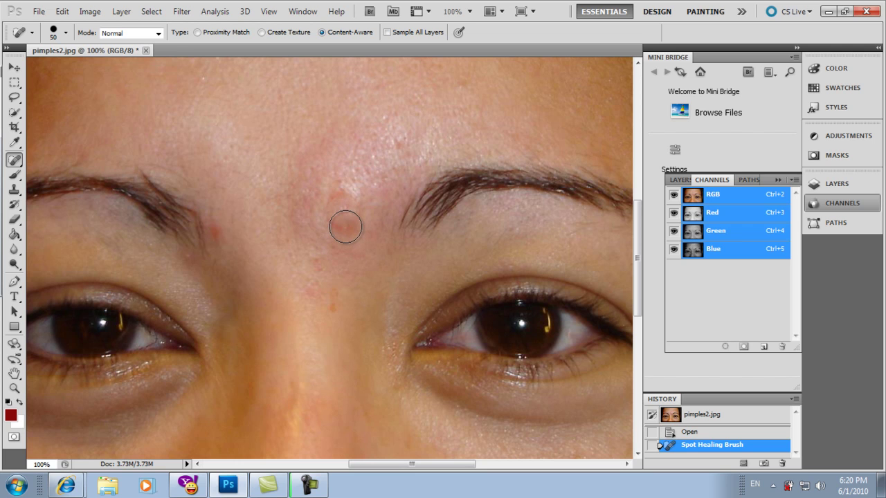
{"action": "left_click", "coordinate": [346, 227]}
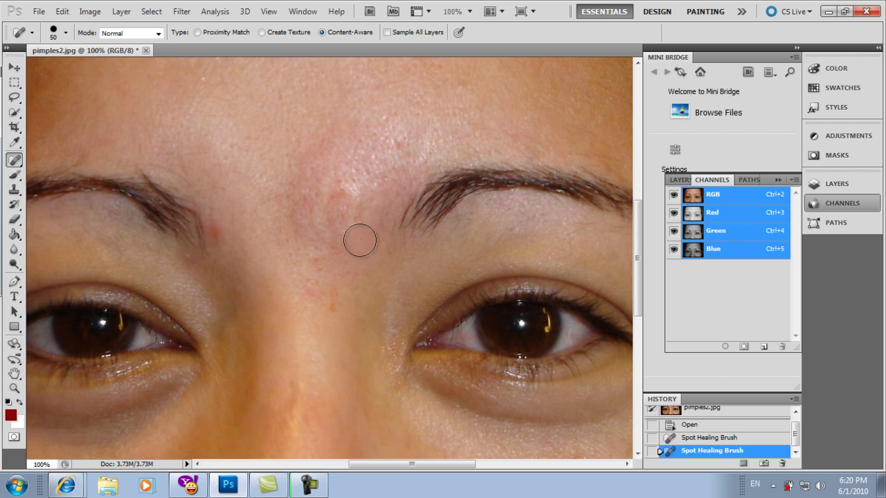
{"action": "left_click", "coordinate": [342, 191]}
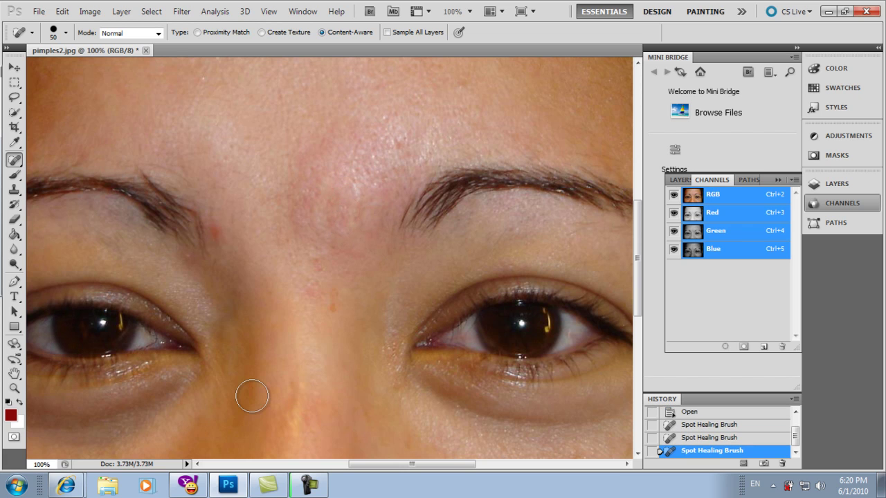
{"action": "scroll", "coordinate": [251, 396], "scroll_direction": "down", "scroll_amount": 3, "text": "alt"}
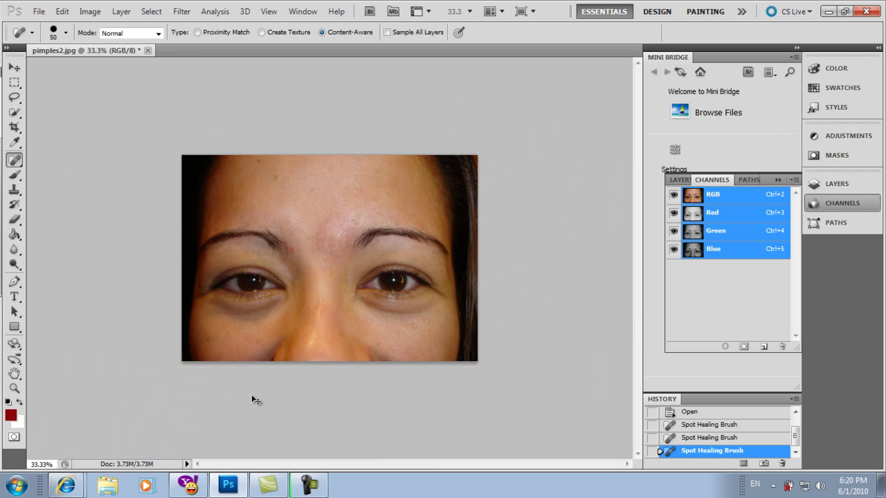
{"action": "scroll", "coordinate": [252, 396], "scroll_direction": "down", "scroll_amount": 1, "text": "alt"}
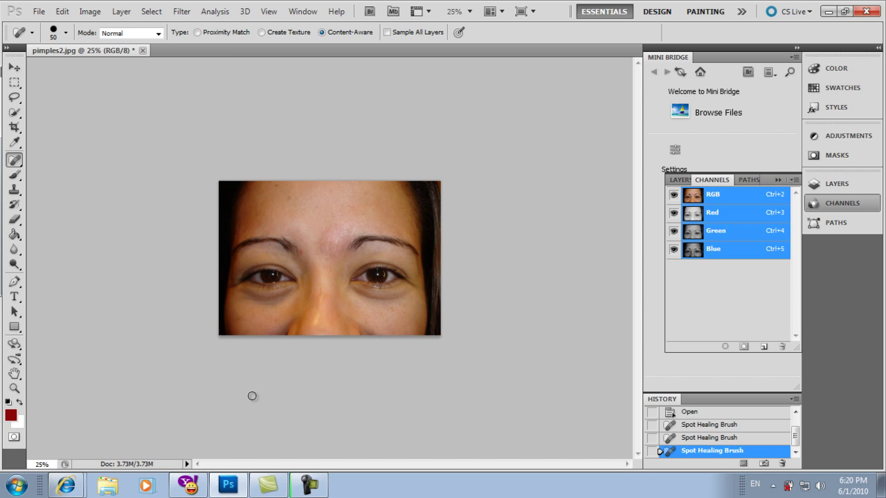
{"action": "scroll", "coordinate": [252, 396], "scroll_direction": "up", "scroll_amount": 3, "text": "alt"}
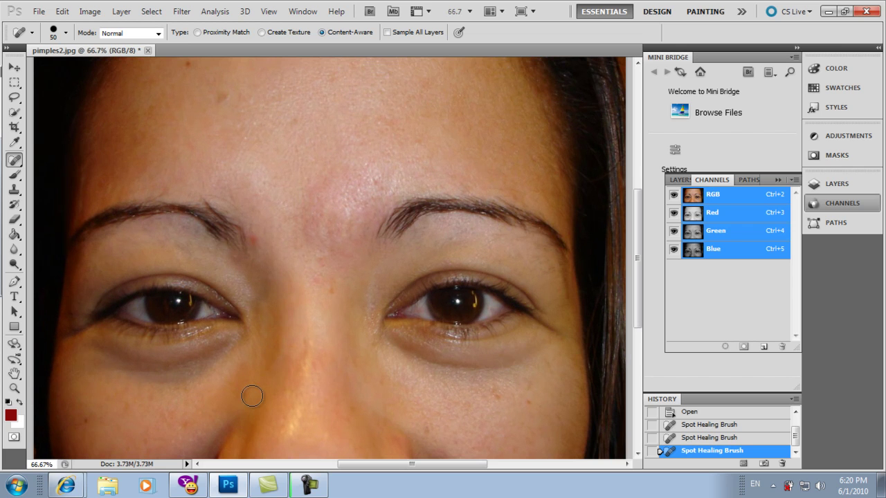
- Open the pimplesover image from the pimple folder and duplicate its Background layer
{"action": "mouse_move", "coordinate": [5, 62]}
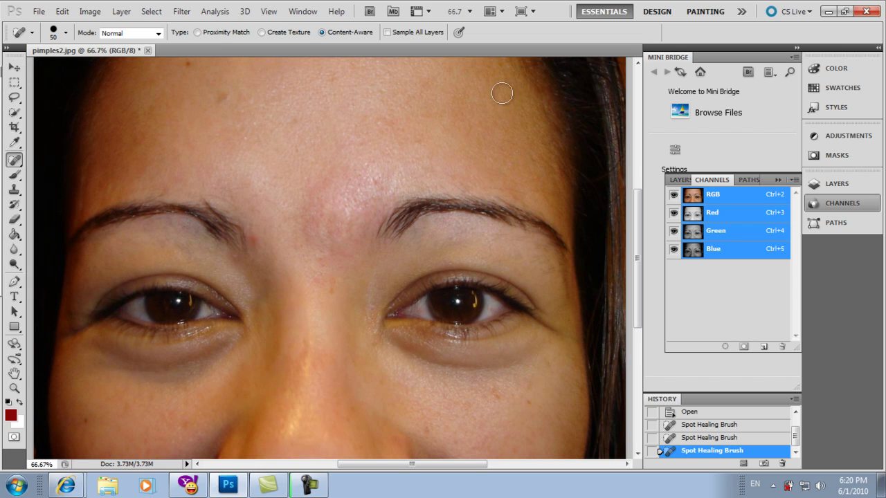
{"action": "left_click", "coordinate": [39, 11]}
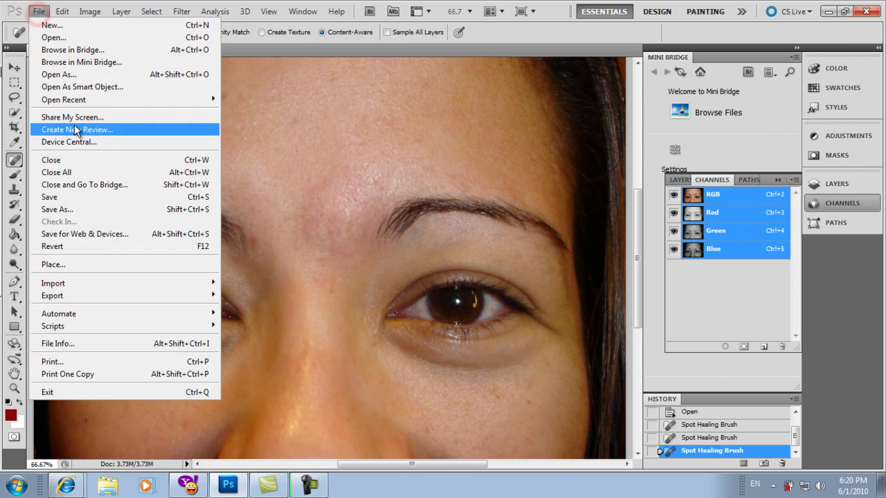
{"action": "left_click", "coordinate": [70, 38]}
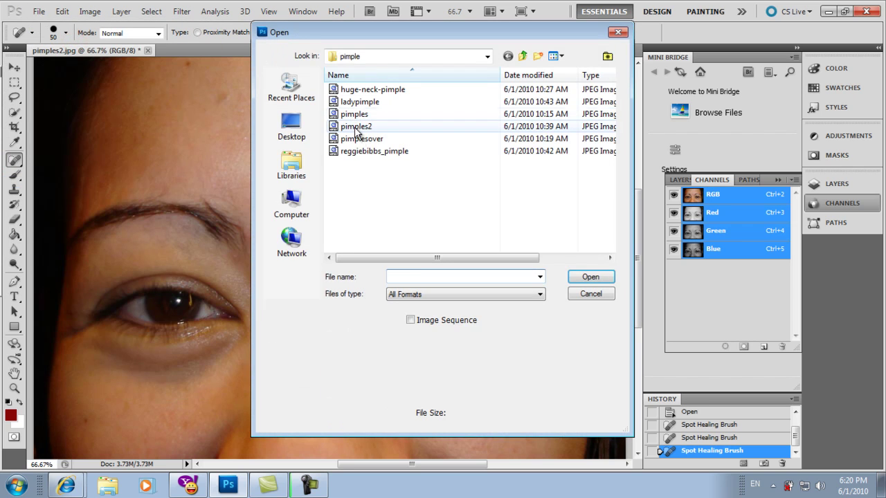
{"action": "left_click", "coordinate": [361, 104]}
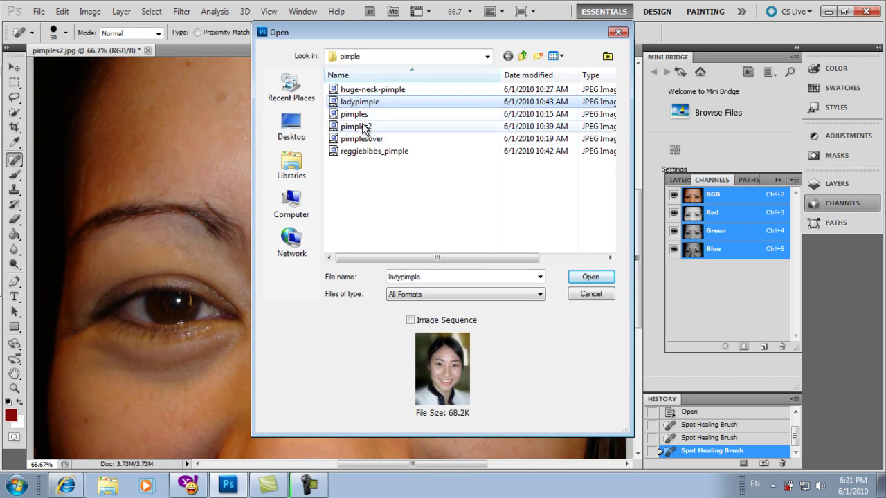
{"action": "left_click", "coordinate": [365, 126]}
{"action": "left_click", "coordinate": [363, 138]}
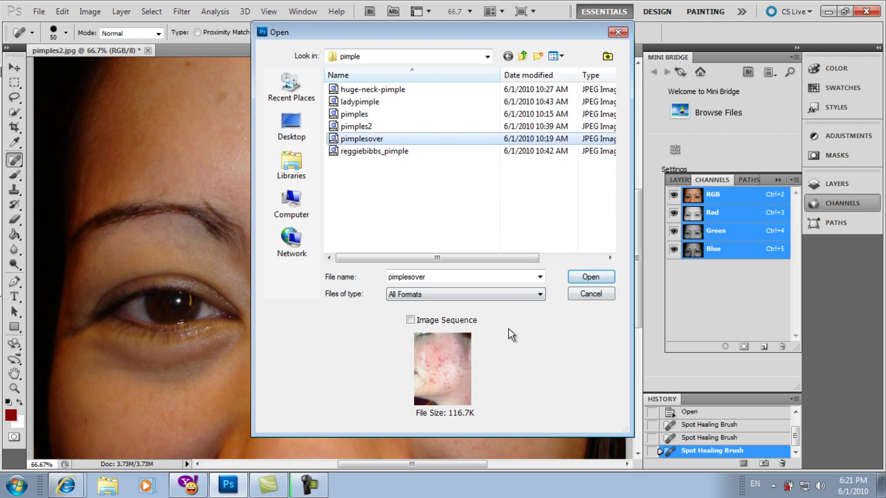
{"action": "left_click", "coordinate": [590, 277]}
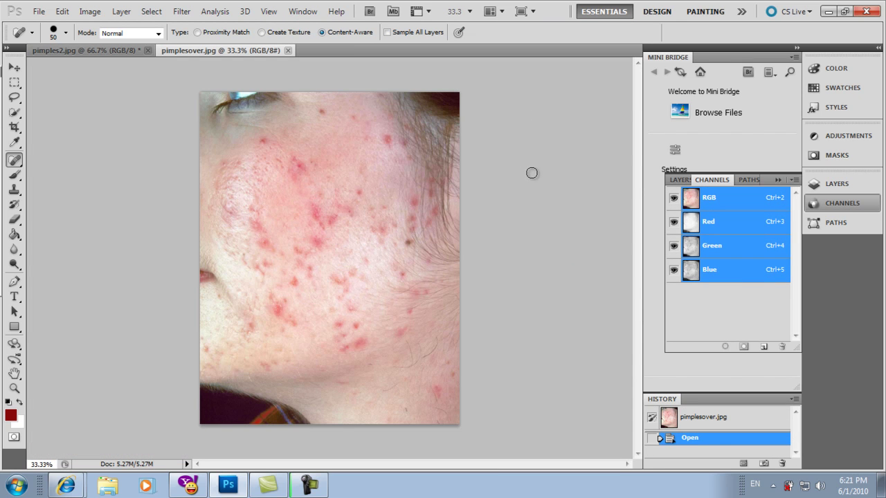
{"action": "key", "text": "F7"}
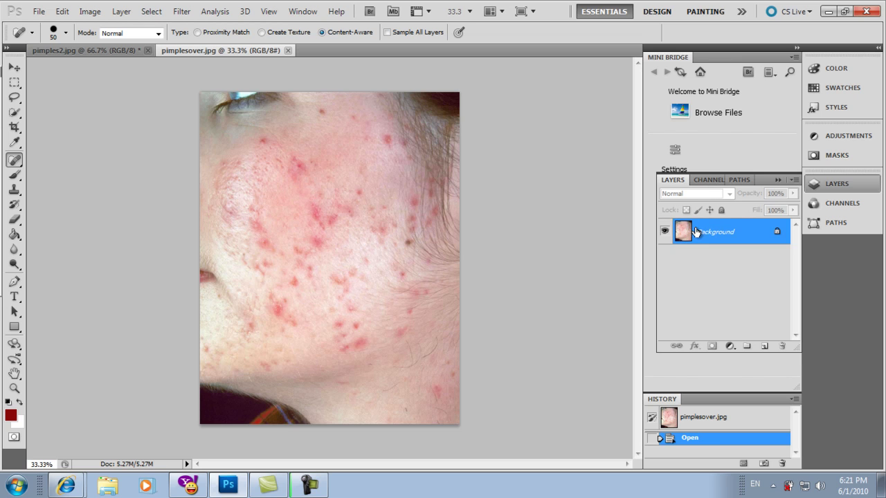
{"action": "key", "text": "ctrl+j"}
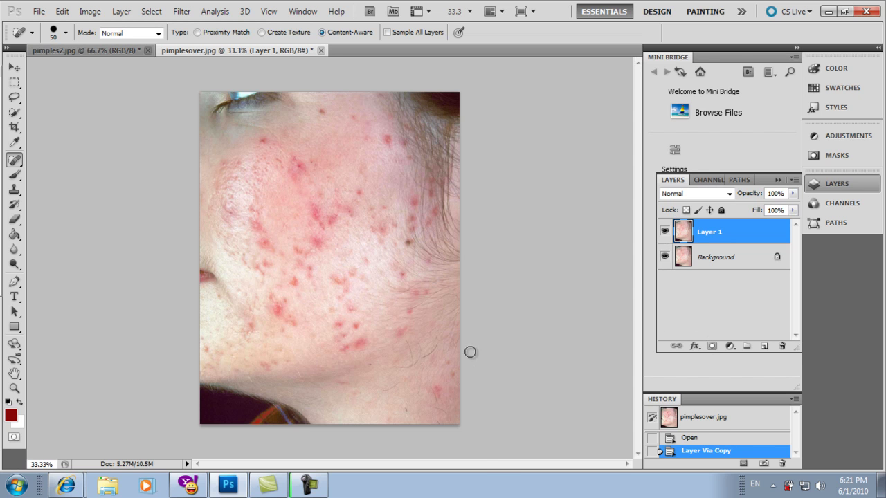
- Heal the pimples and dark spots across the upper cheek, from below the eye to the hairline, on Layer 1
{"action": "key", "text": "ctrl+plus"}
{"action": "key", "text": "ctrl+plus"}
{"action": "scroll", "coordinate": [415, 356], "scroll_direction": "up", "scroll_amount": 2}
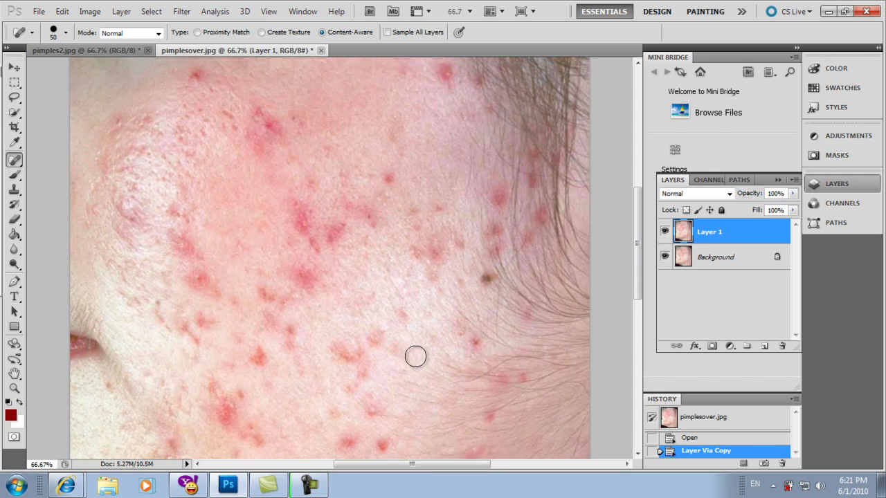
{"action": "scroll", "coordinate": [415, 357], "scroll_direction": "up", "scroll_amount": 4}
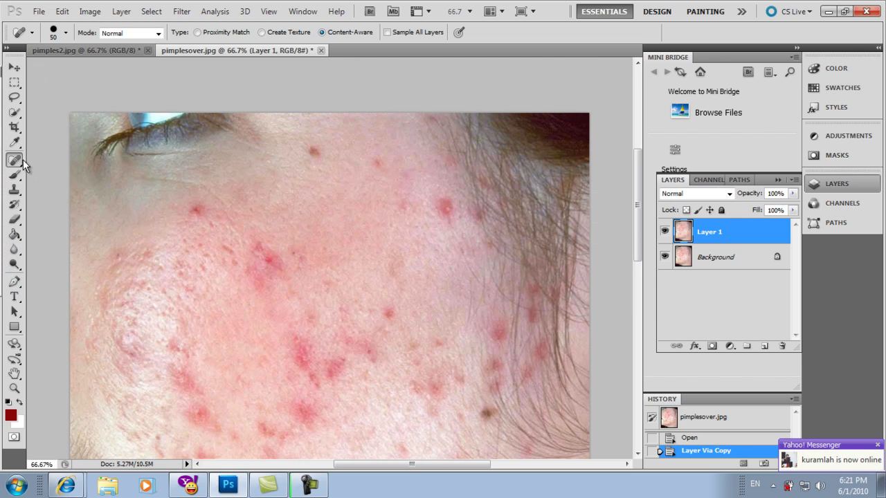
{"action": "left_click", "coordinate": [194, 211]}
{"action": "left_click", "coordinate": [276, 261]}
{"action": "left_click", "coordinate": [317, 149]}
{"action": "left_click", "coordinate": [445, 205]}
{"action": "left_click", "coordinate": [387, 312]}
{"action": "left_click", "coordinate": [263, 245]}
{"action": "left_click", "coordinate": [301, 357]}
{"action": "left_click", "coordinate": [197, 417]}
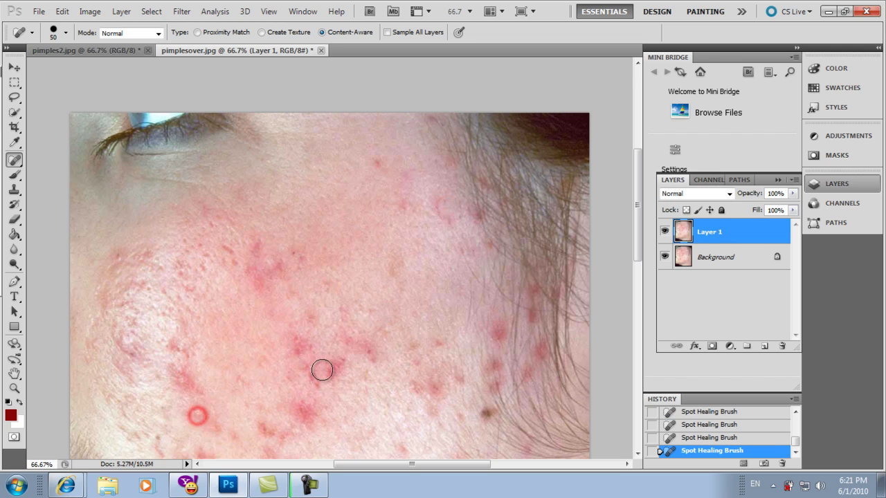
{"action": "left_click", "coordinate": [332, 368]}
{"action": "left_click", "coordinate": [301, 345]}
{"action": "left_click", "coordinate": [309, 378]}
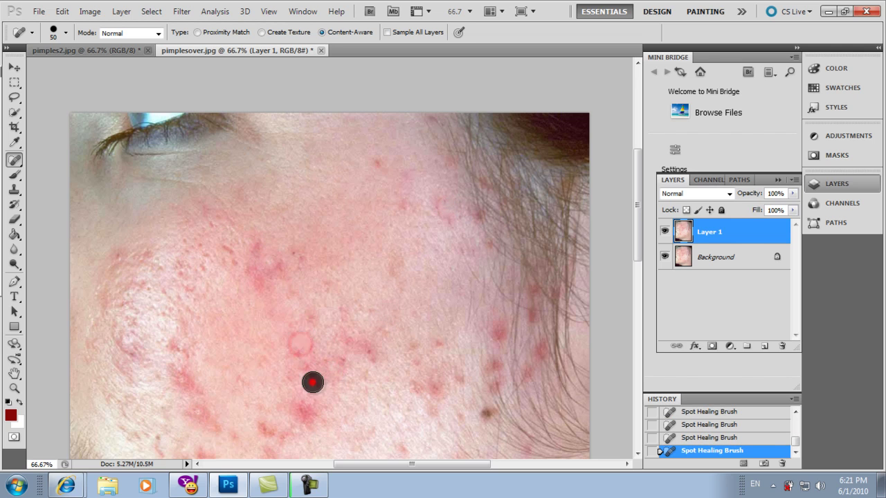
{"action": "left_click", "coordinate": [500, 332]}
{"action": "left_click", "coordinate": [435, 382]}
{"action": "left_click", "coordinate": [303, 417]}
{"action": "left_click", "coordinate": [265, 432]}
{"action": "left_click", "coordinate": [213, 426]}
{"action": "left_click", "coordinate": [190, 384]}
{"action": "left_click", "coordinate": [220, 298]}
{"action": "left_click", "coordinate": [254, 249]}
{"action": "left_click", "coordinate": [379, 166]}
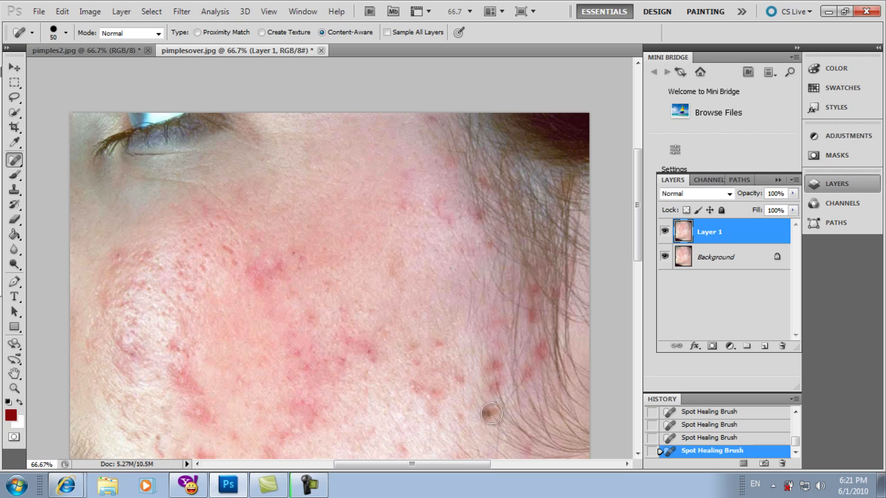
{"action": "left_click", "coordinate": [499, 364]}
{"action": "left_click", "coordinate": [549, 353]}
{"action": "left_click", "coordinate": [532, 315]}
{"action": "left_click", "coordinate": [531, 375]}
{"action": "left_click", "coordinate": [474, 386]}
{"action": "left_click", "coordinate": [496, 385]}
{"action": "left_click", "coordinate": [434, 392]}
{"action": "left_click", "coordinate": [369, 351]}
{"action": "left_click", "coordinate": [297, 380]}
{"action": "left_click", "coordinate": [276, 263]}
{"action": "left_click", "coordinate": [265, 270]}
{"action": "left_click", "coordinate": [253, 284]}
{"action": "left_click", "coordinate": [279, 279]}
{"action": "left_click", "coordinate": [243, 271]}
{"action": "left_click", "coordinate": [304, 358]}
{"action": "left_click", "coordinate": [348, 341]}
{"action": "left_click", "coordinate": [346, 372]}
- Heal the red spots on the middle of the cheek and beside the nose with the Spot Healing Brush
{"action": "scroll", "coordinate": [297, 395], "scroll_direction": "down", "scroll_amount": 3}
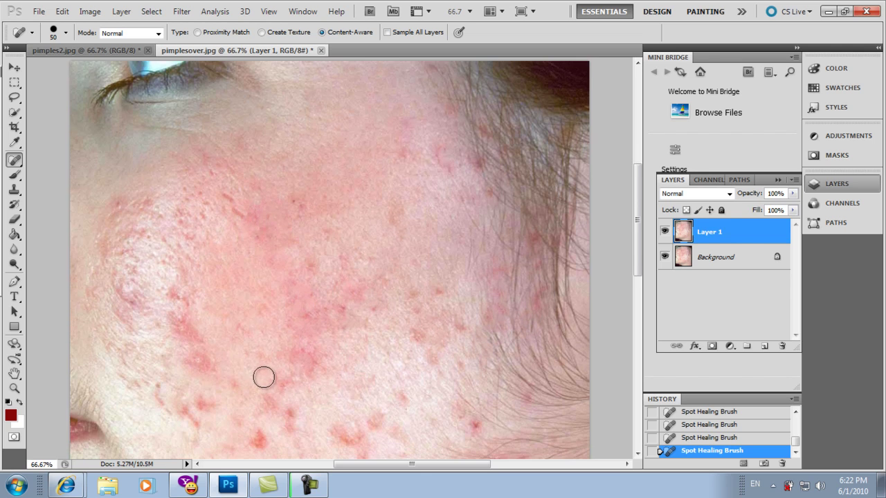
{"action": "left_click", "coordinate": [298, 397]}
{"action": "left_click", "coordinate": [267, 398]}
{"action": "left_click", "coordinate": [292, 378]}
{"action": "left_click", "coordinate": [272, 360]}
{"action": "left_click", "coordinate": [204, 325]}
{"action": "left_click", "coordinate": [186, 284]}
{"action": "left_click", "coordinate": [173, 259]}
{"action": "left_click", "coordinate": [289, 285]}
{"action": "left_click", "coordinate": [312, 304]}
- Heal the red spots on the lower cheek, along the jaw and beside the hairline with the Spot Healing Brush
{"action": "scroll", "coordinate": [322, 348], "scroll_direction": "down", "scroll_amount": 2}
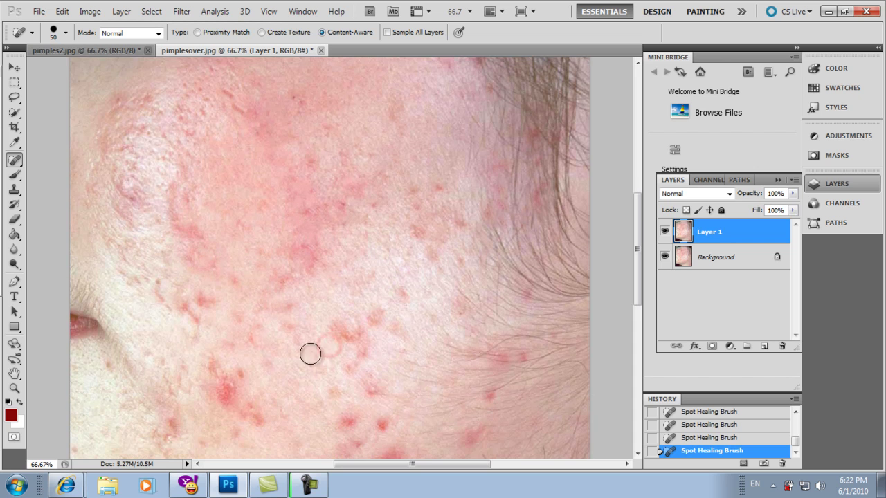
{"action": "scroll", "coordinate": [298, 405], "scroll_direction": "down", "scroll_amount": 2}
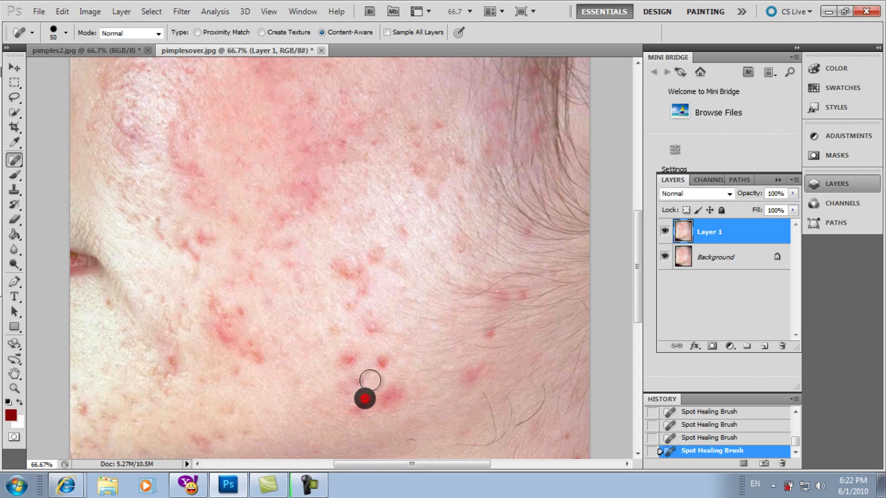
{"action": "left_click", "coordinate": [338, 256]}
{"action": "left_click", "coordinate": [376, 325]}
{"action": "left_click", "coordinate": [470, 376]}
{"action": "left_click", "coordinate": [485, 336]}
{"action": "left_click", "coordinate": [502, 296]}
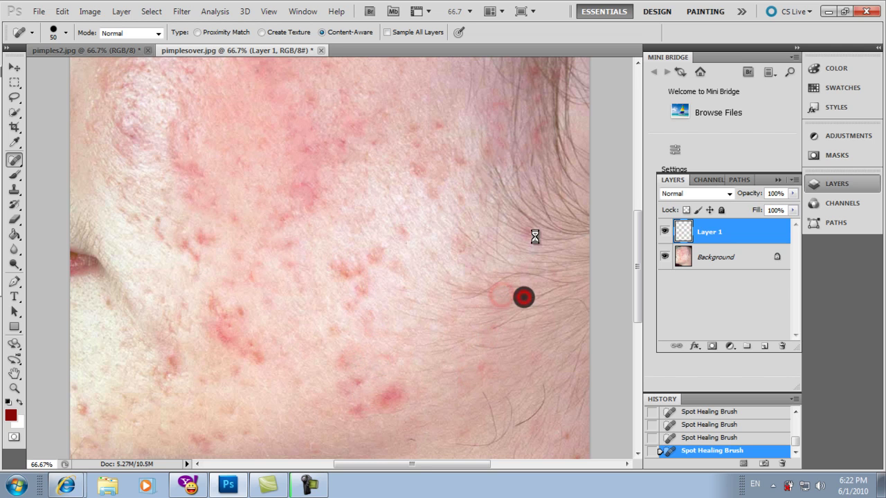
{"action": "left_click", "coordinate": [418, 180]}
{"action": "left_click", "coordinate": [419, 132]}
{"action": "left_click", "coordinate": [436, 131]}
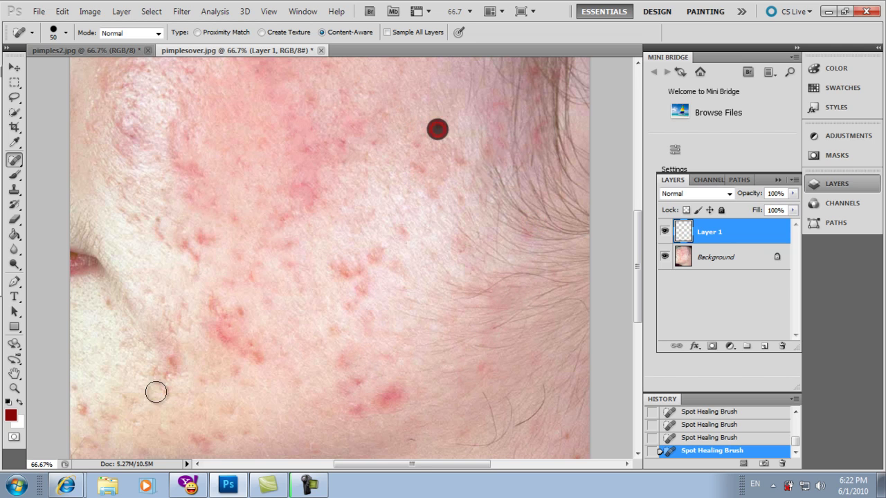
- Heal the clusters of red spots in the middle of the lower cheek, above the jaw
{"action": "left_click", "coordinate": [253, 360]}
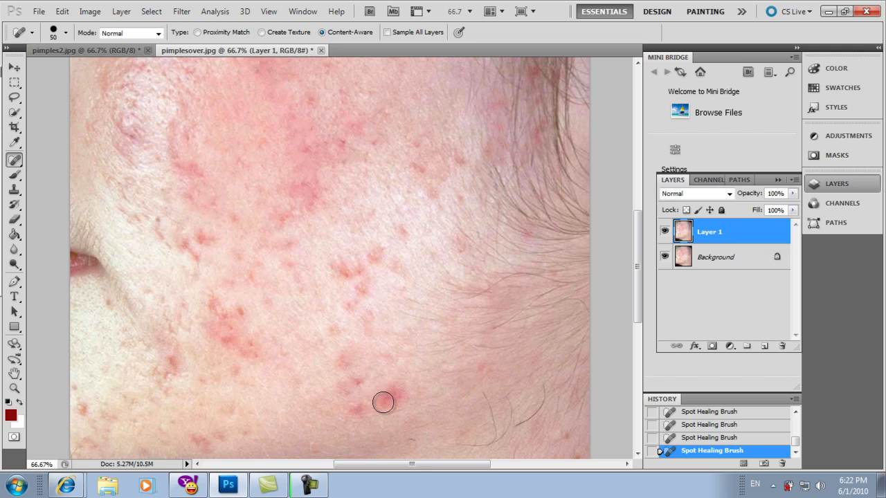
{"action": "left_click", "coordinate": [337, 361]}
{"action": "left_click", "coordinate": [357, 270]}
{"action": "left_click", "coordinate": [367, 296]}
{"action": "left_click", "coordinate": [367, 258]}
{"action": "left_click", "coordinate": [282, 220]}
{"action": "left_click", "coordinate": [289, 245]}
- Heal the red patch and spots between the mouth corner and the cheek, plus leftover marks near the jaw and mid-cheek
{"action": "left_click", "coordinate": [223, 330]}
{"action": "left_click", "coordinate": [213, 310]}
{"action": "left_click", "coordinate": [195, 250]}
{"action": "left_click", "coordinate": [204, 238]}
{"action": "left_click", "coordinate": [184, 168]}
{"action": "left_click", "coordinate": [174, 239]}
{"action": "left_click", "coordinate": [192, 312]}
{"action": "left_click", "coordinate": [172, 358]}
{"action": "left_click", "coordinate": [363, 403]}
{"action": "left_click", "coordinate": [334, 267]}
{"action": "left_click", "coordinate": [307, 182]}
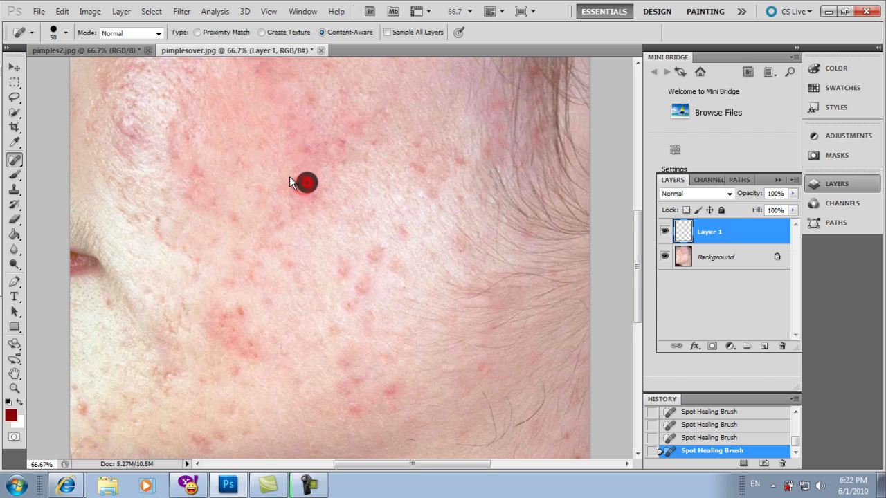
- Heal the remaining pink blotches on the middle of the cheek and up toward the nose
{"action": "scroll", "coordinate": [352, 173], "scroll_direction": "up", "scroll_amount": 2}
{"action": "scroll", "coordinate": [324, 189], "scroll_direction": "up", "scroll_amount": 1}
{"action": "left_click", "coordinate": [323, 190]}
{"action": "left_click", "coordinate": [311, 197]}
{"action": "left_click", "coordinate": [296, 141]}
{"action": "left_click", "coordinate": [301, 79]}
{"action": "left_click", "coordinate": [300, 99]}
{"action": "left_click", "coordinate": [254, 118]}
{"action": "left_click", "coordinate": [225, 91]}
- Go over the leftover small spots from the middle of the cheek down and out toward the hairline
{"action": "left_click", "coordinate": [339, 240]}
{"action": "left_click", "coordinate": [298, 233]}
{"action": "left_click", "coordinate": [312, 247]}
{"action": "left_click", "coordinate": [322, 289]}
{"action": "left_click", "coordinate": [377, 309]}
{"action": "left_click", "coordinate": [365, 350]}
{"action": "left_click", "coordinate": [346, 322]}
{"action": "left_click", "coordinate": [399, 267]}
{"action": "left_click", "coordinate": [412, 219]}
{"action": "left_click", "coordinate": [419, 194]}
{"action": "left_click", "coordinate": [366, 189]}
- Heal the faint red marks on the inner cheek, from above the jaw past the mouth corner up beside the nose
{"action": "left_click", "coordinate": [304, 227]}
{"action": "left_click", "coordinate": [288, 248]}
{"action": "left_click", "coordinate": [236, 268]}
{"action": "left_click", "coordinate": [237, 358]}
{"action": "left_click", "coordinate": [236, 373]}
{"action": "left_click", "coordinate": [190, 251]}
{"action": "left_click", "coordinate": [192, 271]}
{"action": "left_click", "coordinate": [159, 204]}
{"action": "left_click", "coordinate": [127, 175]}
{"action": "left_click", "coordinate": [124, 137]}
{"action": "left_click", "coordinate": [146, 94]}
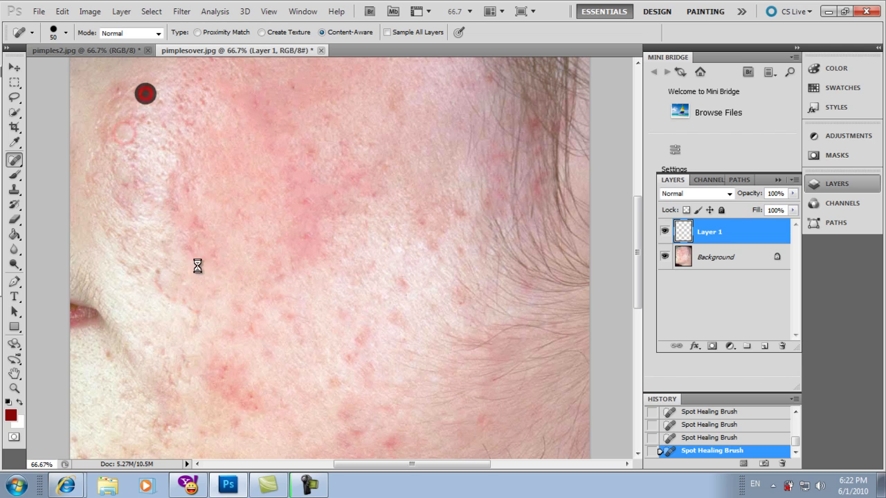
- Heal the remaining marks on the upper and middle cheek and in the skin beside the hairline
{"action": "scroll", "coordinate": [291, 222], "scroll_direction": "up", "scroll_amount": 2}
{"action": "left_click", "coordinate": [273, 169]}
{"action": "left_click", "coordinate": [386, 188]}
{"action": "scroll", "coordinate": [384, 176], "scroll_direction": "up", "scroll_amount": 2}
{"action": "left_click", "coordinate": [406, 115]}
{"action": "left_click", "coordinate": [536, 193]}
{"action": "left_click", "coordinate": [432, 301]}
{"action": "left_click", "coordinate": [461, 283]}
{"action": "left_click", "coordinate": [348, 247]}
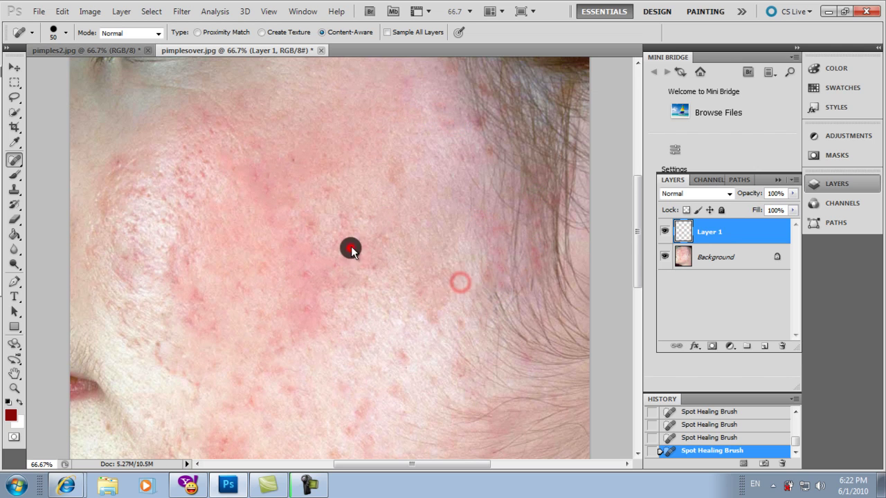
{"action": "scroll", "coordinate": [399, 449], "scroll_direction": "down", "scroll_amount": 5}
{"action": "scroll", "coordinate": [398, 457], "scroll_direction": "down", "scroll_amount": 5}
{"action": "scroll", "coordinate": [381, 378], "scroll_direction": "up", "scroll_amount": 7}
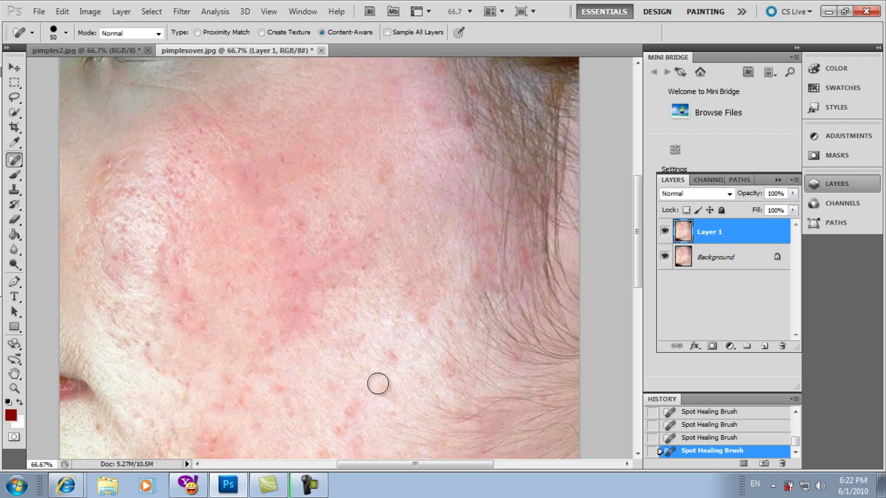
{"action": "left_click", "coordinate": [304, 225]}
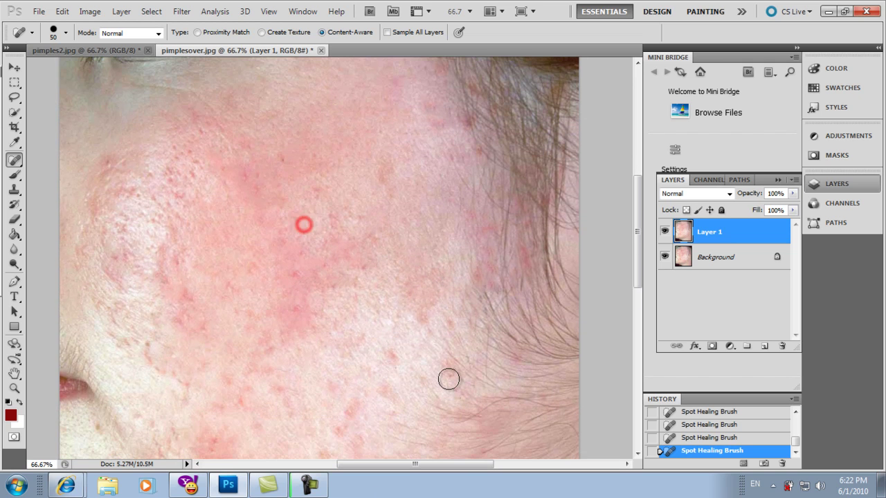
- Heal the leftover spots above the jaw and the red patch on the lower cheek near the mouth
{"action": "scroll", "coordinate": [448, 379], "scroll_direction": "down", "scroll_amount": 5}
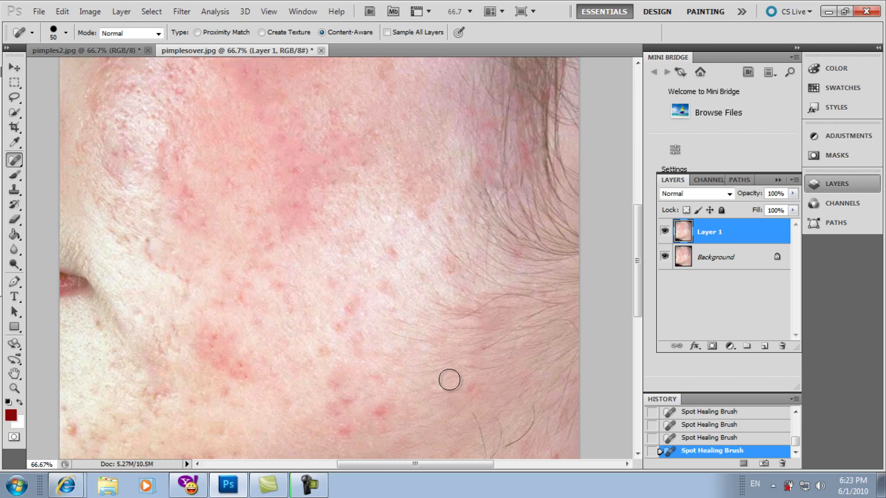
{"action": "scroll", "coordinate": [354, 306], "scroll_direction": "down", "scroll_amount": 4}
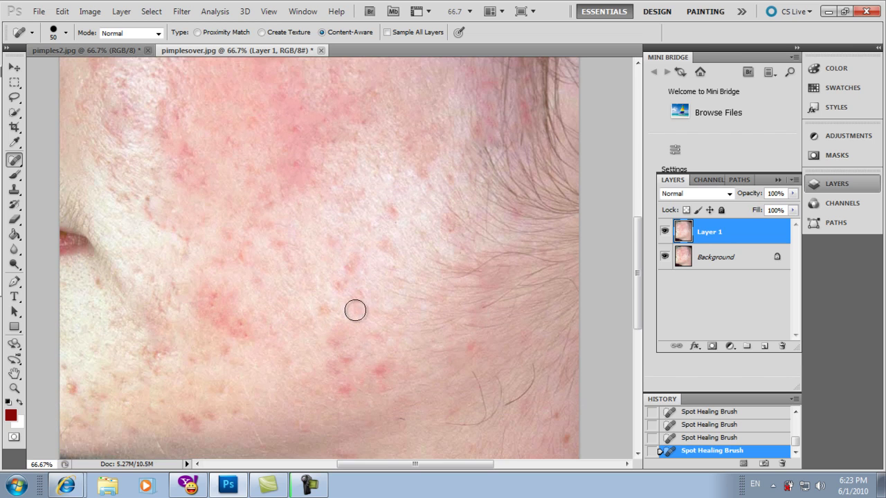
{"action": "left_click", "coordinate": [383, 335]}
{"action": "left_click", "coordinate": [358, 312]}
{"action": "left_click", "coordinate": [239, 285]}
{"action": "left_click", "coordinate": [226, 253]}
{"action": "left_click", "coordinate": [211, 255]}
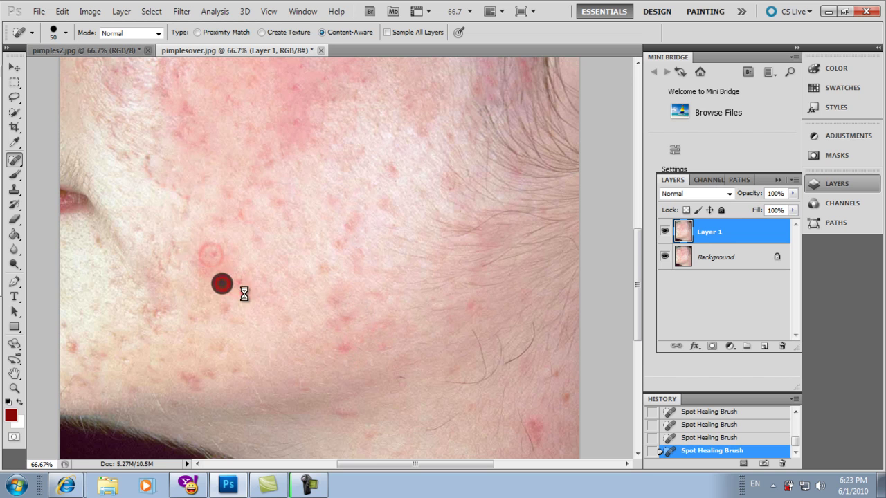
- Zoom out to 50% and hide and show Layer 1 to compare the healed cheek with the original
{"action": "scroll", "coordinate": [589, 325], "scroll_direction": "up", "scroll_amount": 5}
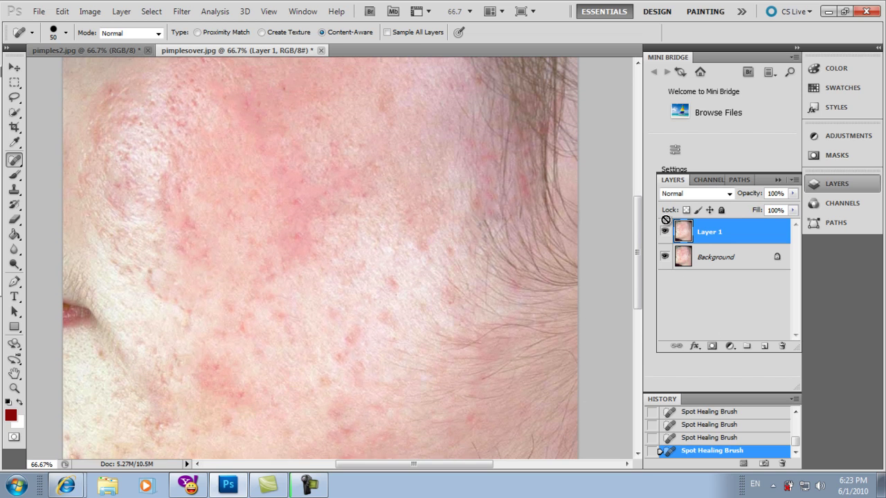
{"action": "key", "text": "ctrl+minus"}
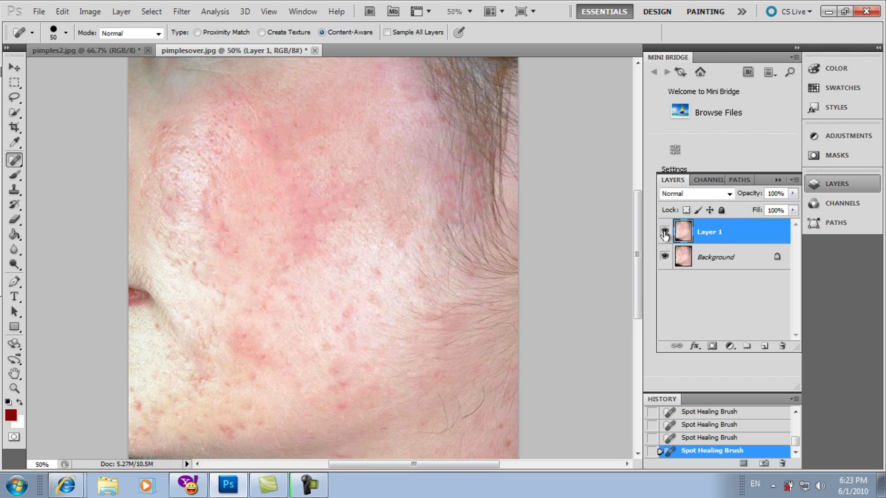
{"action": "left_click", "coordinate": [664, 233]}
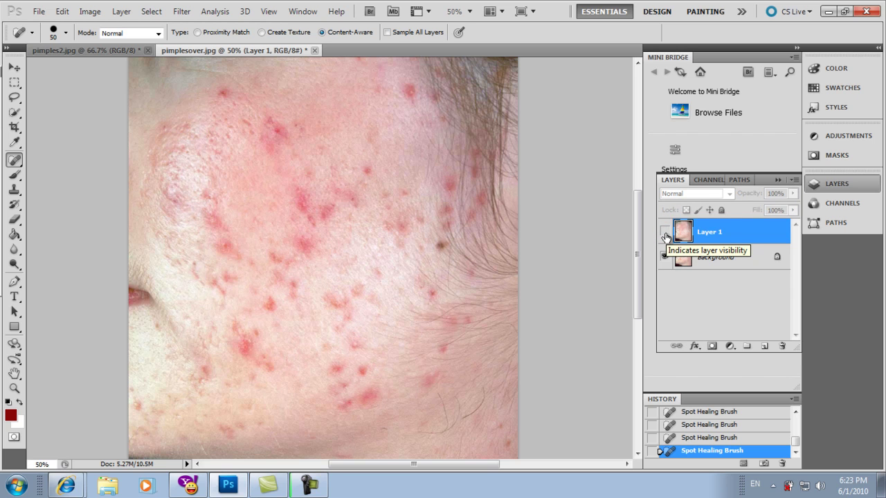
{"action": "left_click", "coordinate": [665, 233]}
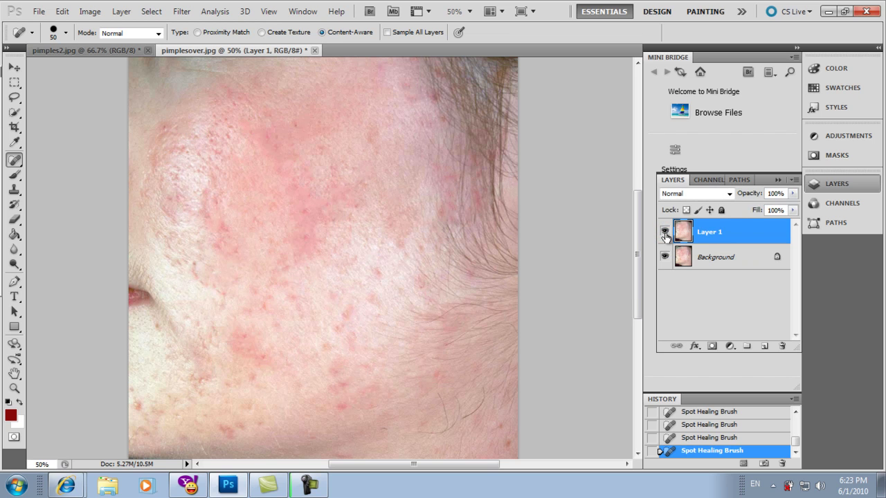
{"action": "scroll", "coordinate": [665, 235], "scroll_direction": "up", "scroll_amount": 2}
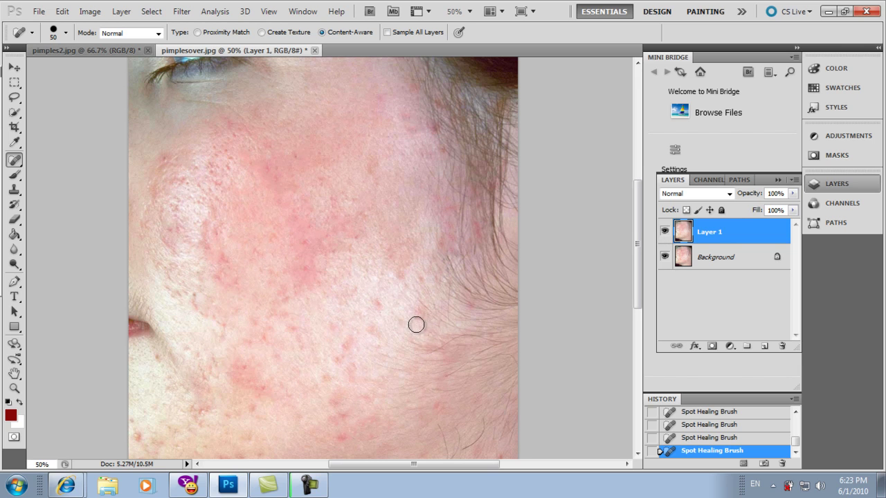
- Open the reggiebibbs_pimple image from the pimple folder
{"action": "left_click", "coordinate": [36, 14]}
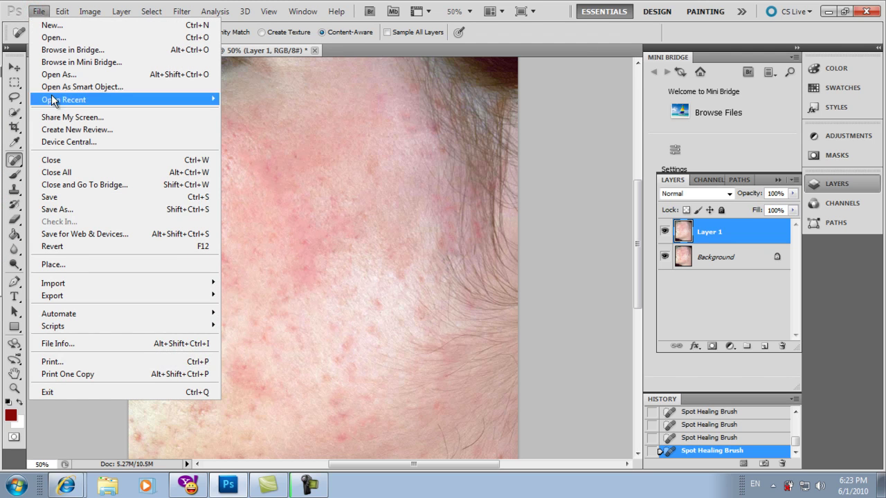
{"action": "left_click", "coordinate": [78, 42]}
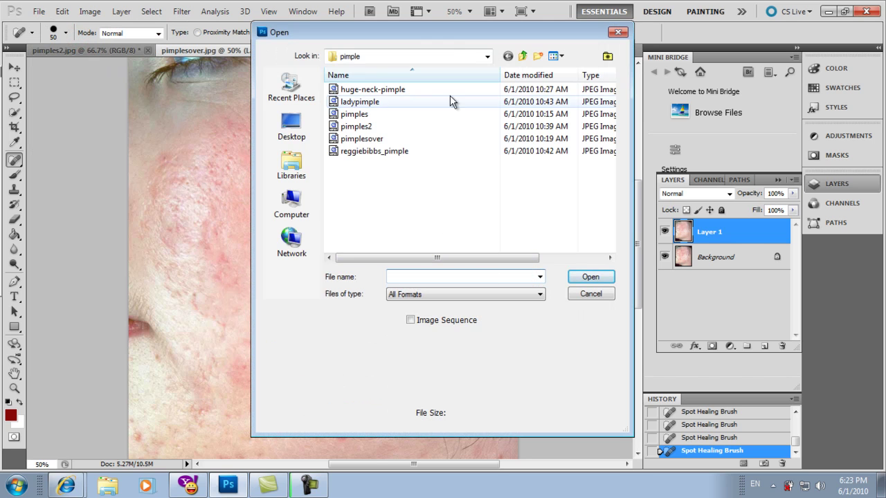
{"action": "left_click", "coordinate": [390, 91]}
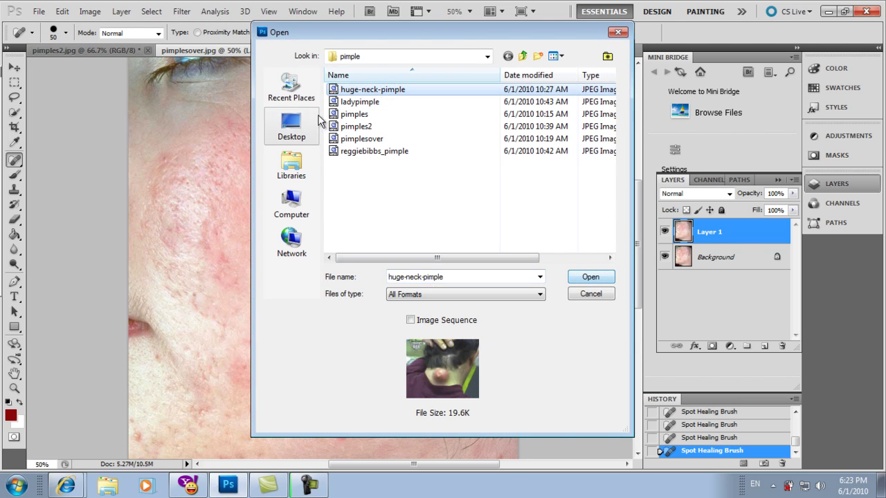
{"action": "left_click", "coordinate": [354, 101]}
{"action": "left_click", "coordinate": [367, 151]}
{"action": "left_click", "coordinate": [592, 278]}
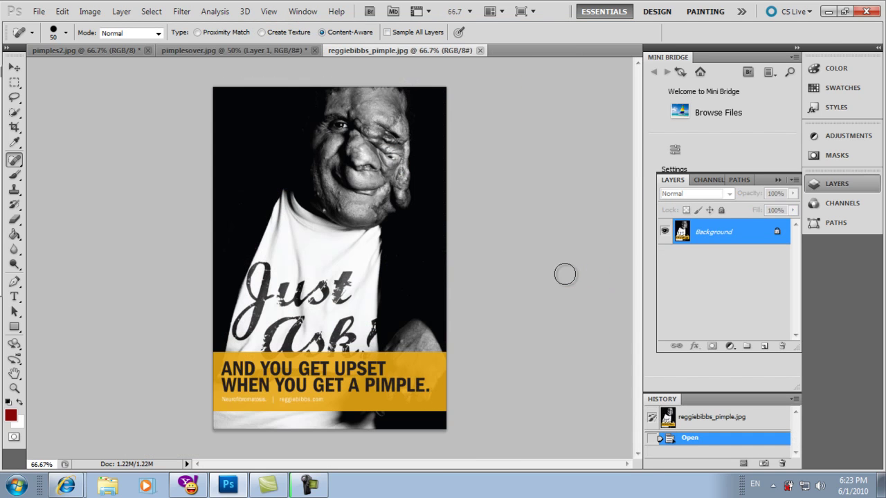
- Zoom the poster to 100% and examine the face and the text below it
{"action": "key", "text": "ctrl+plus"}
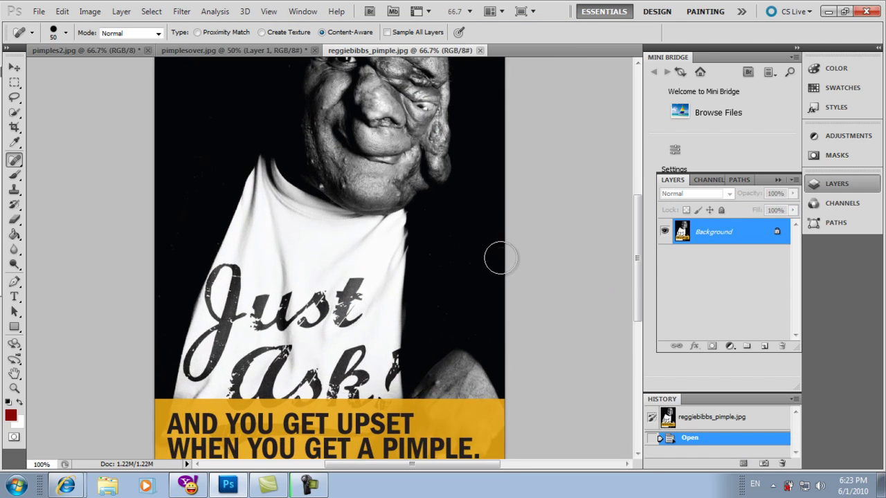
{"action": "scroll", "coordinate": [445, 264], "scroll_direction": "up", "scroll_amount": 3}
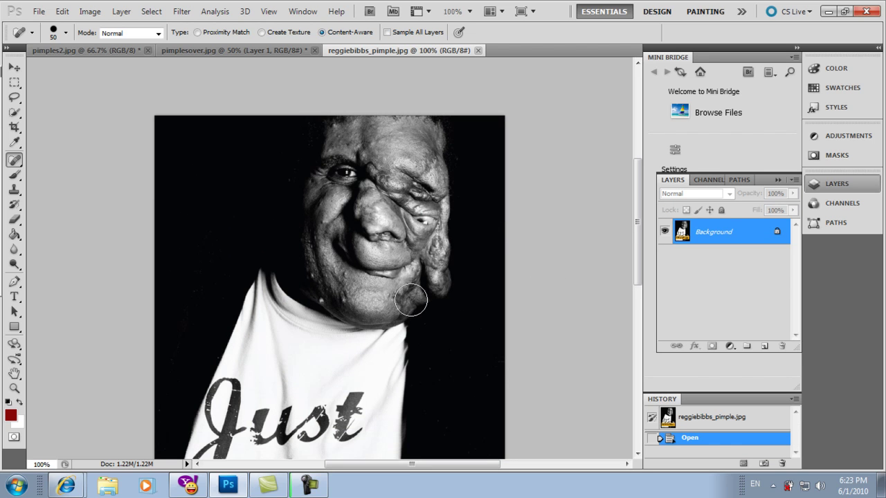
{"action": "scroll", "coordinate": [412, 300], "scroll_direction": "down", "scroll_amount": 3}
{"action": "scroll", "coordinate": [413, 301], "scroll_direction": "up", "scroll_amount": 2}
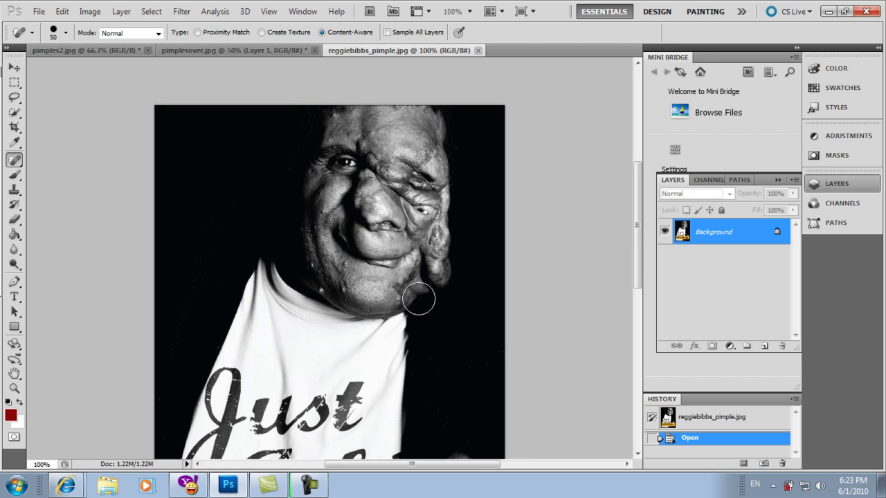
{"action": "scroll", "coordinate": [419, 300], "scroll_direction": "down", "scroll_amount": 4}
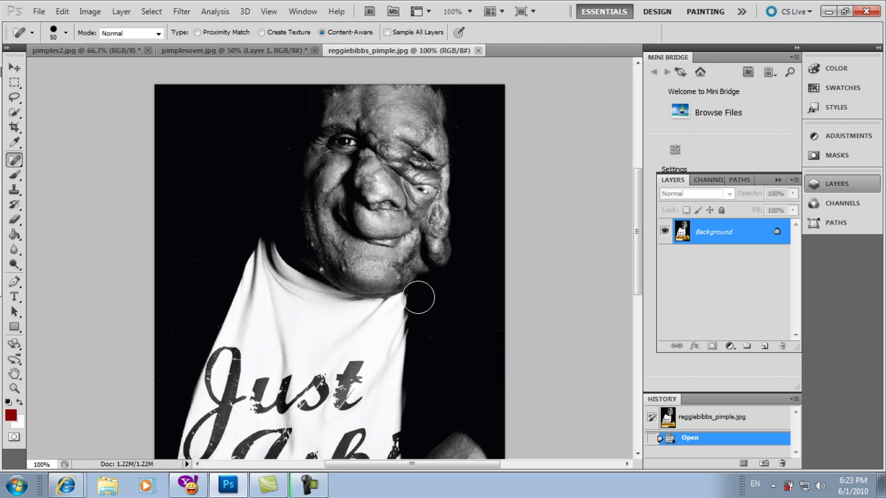
{"action": "scroll", "coordinate": [420, 305], "scroll_direction": "down", "scroll_amount": 5}
{"action": "scroll", "coordinate": [443, 318], "scroll_direction": "up", "scroll_amount": 9}
{"action": "scroll", "coordinate": [447, 316], "scroll_direction": "up", "scroll_amount": 6}
{"action": "scroll", "coordinate": [443, 305], "scroll_direction": "down", "scroll_amount": 6}
{"action": "scroll", "coordinate": [443, 302], "scroll_direction": "down", "scroll_amount": 10}
{"action": "scroll", "coordinate": [448, 318], "scroll_direction": "up", "scroll_amount": 6}
{"action": "scroll", "coordinate": [445, 316], "scroll_direction": "up", "scroll_amount": 4}
{"action": "scroll", "coordinate": [445, 321], "scroll_direction": "down", "scroll_amount": 7}
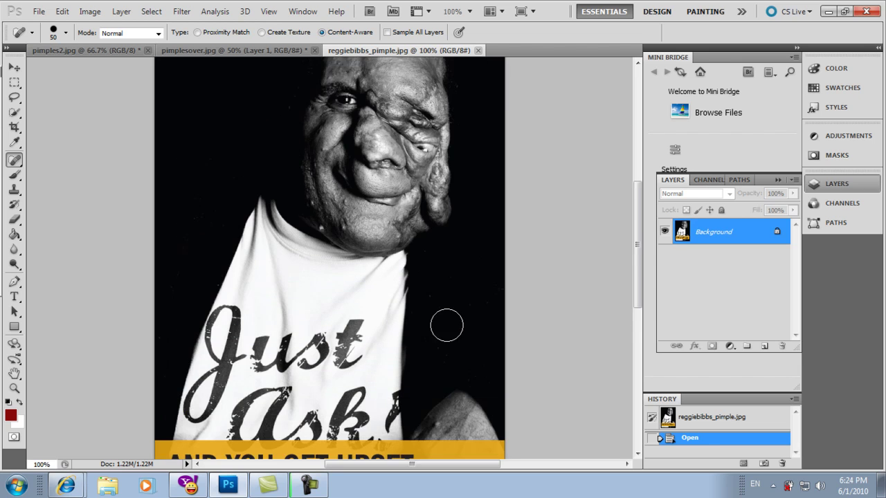
{"action": "scroll", "coordinate": [443, 323], "scroll_direction": "up", "scroll_amount": 8}
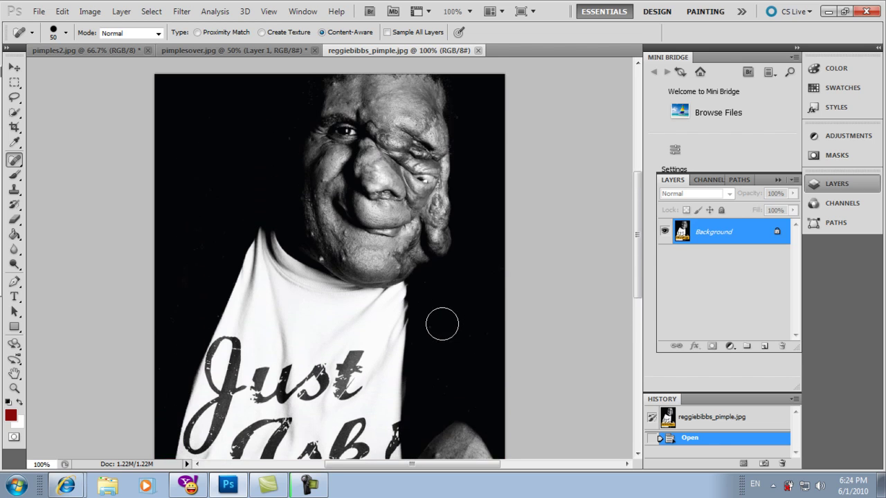